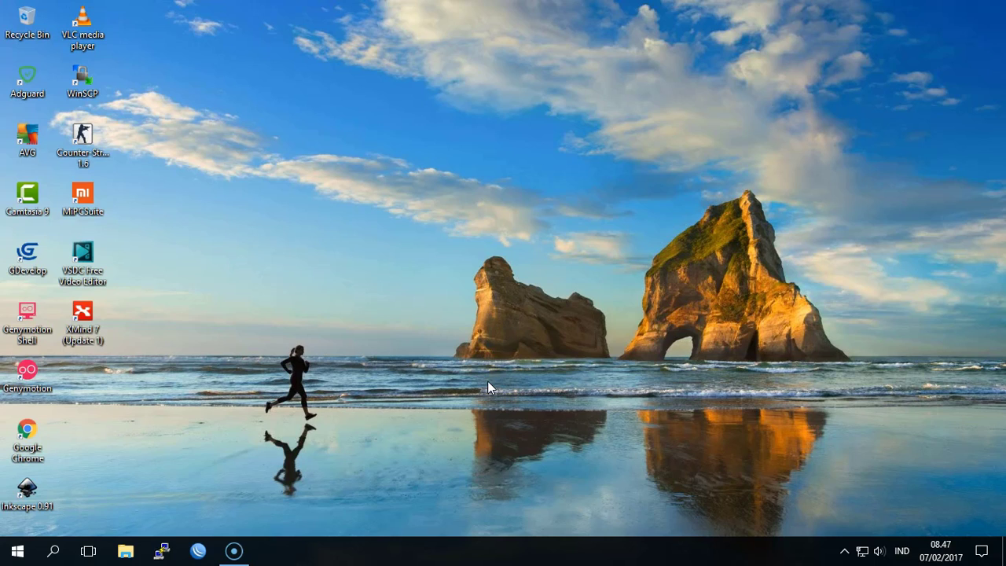
Step: Launch GDevelop from the desktop
double_click(28, 259)
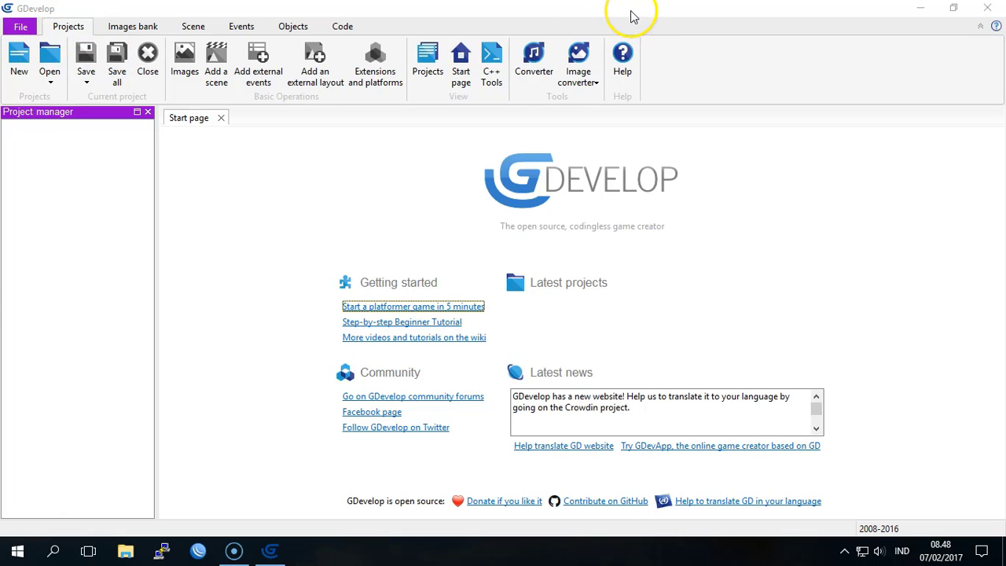
Step: Examine the commands available for files, projects and the images bank
click(21, 26)
click(17, 26)
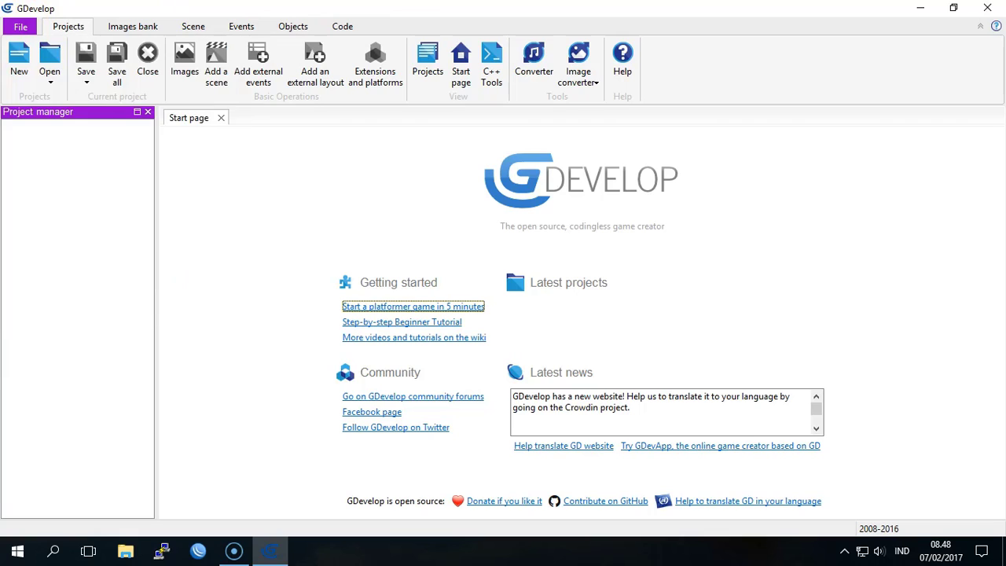
click(16, 28)
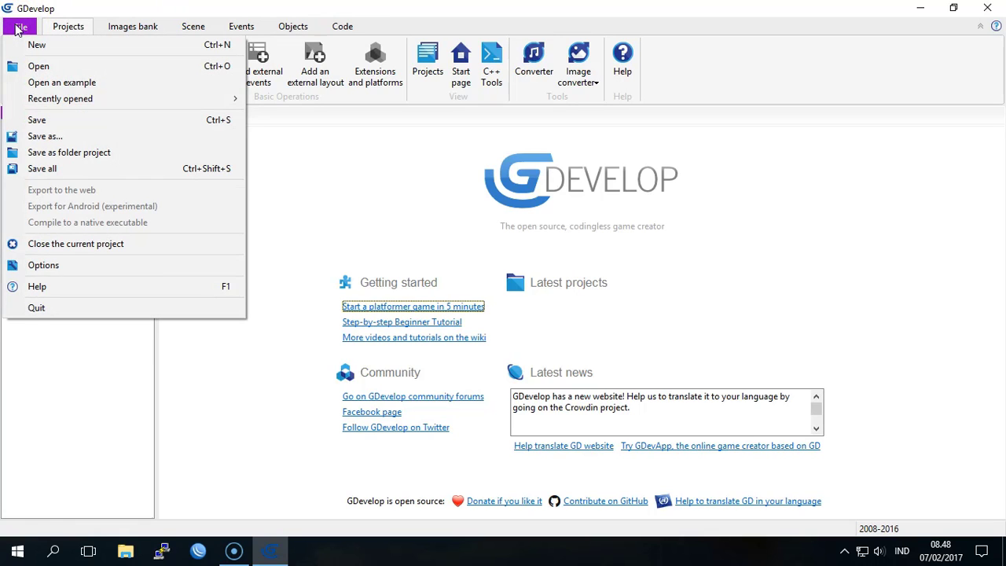
click(66, 26)
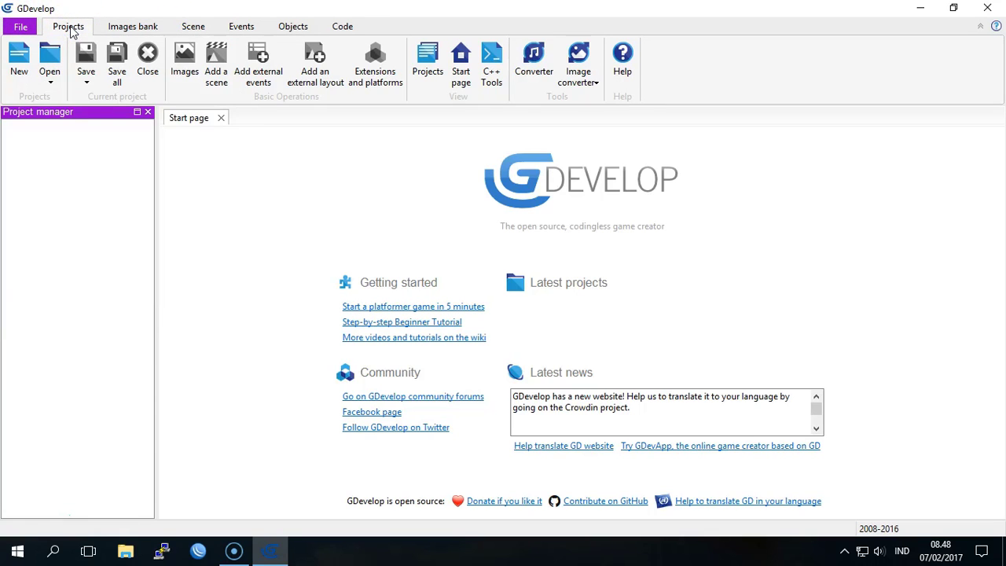
click(26, 83)
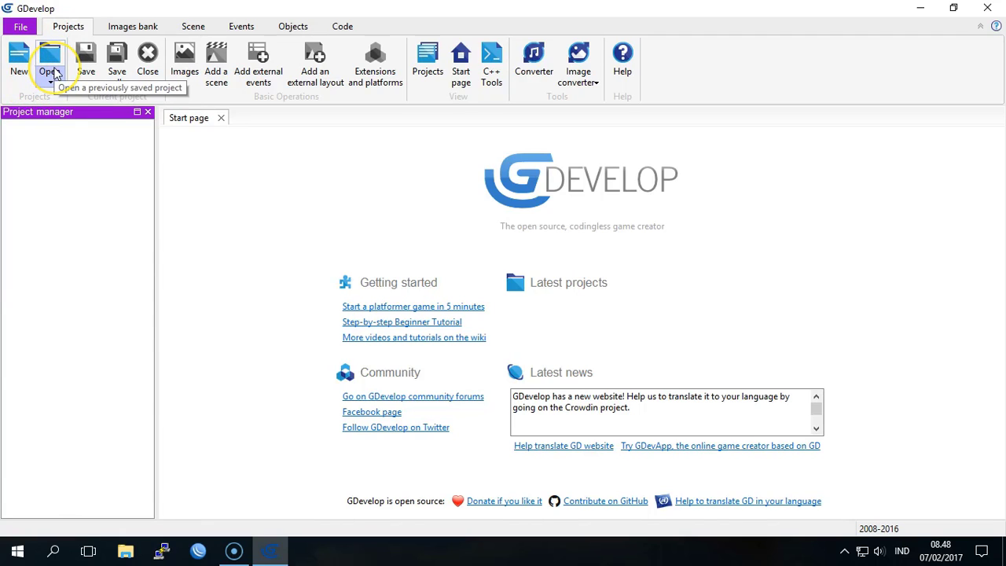
click(54, 74)
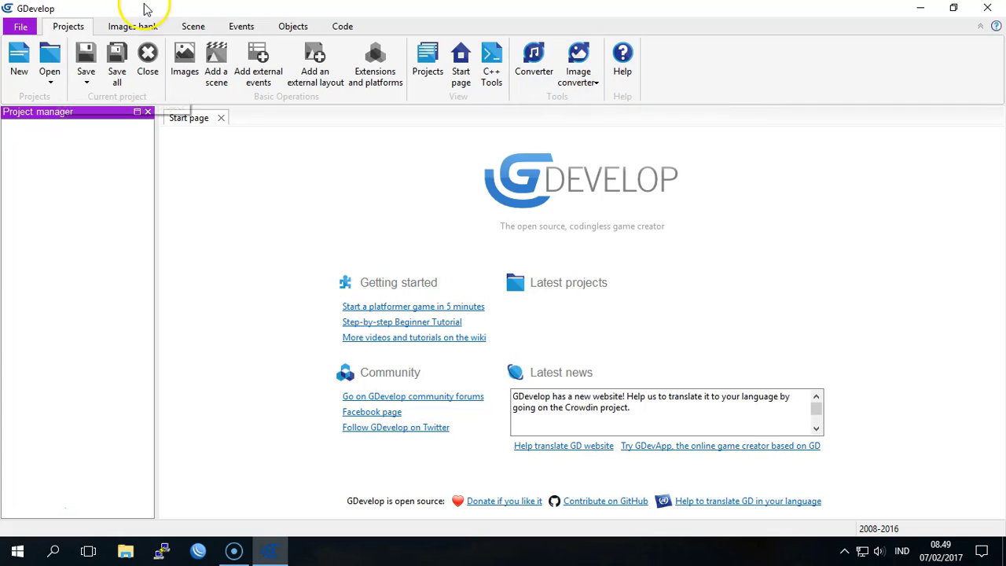
click(139, 28)
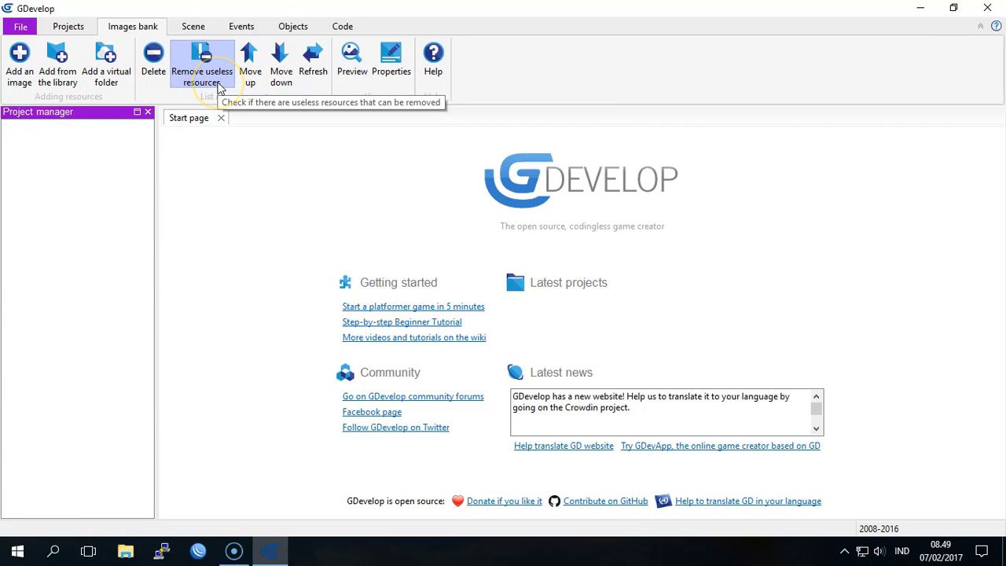
click(244, 71)
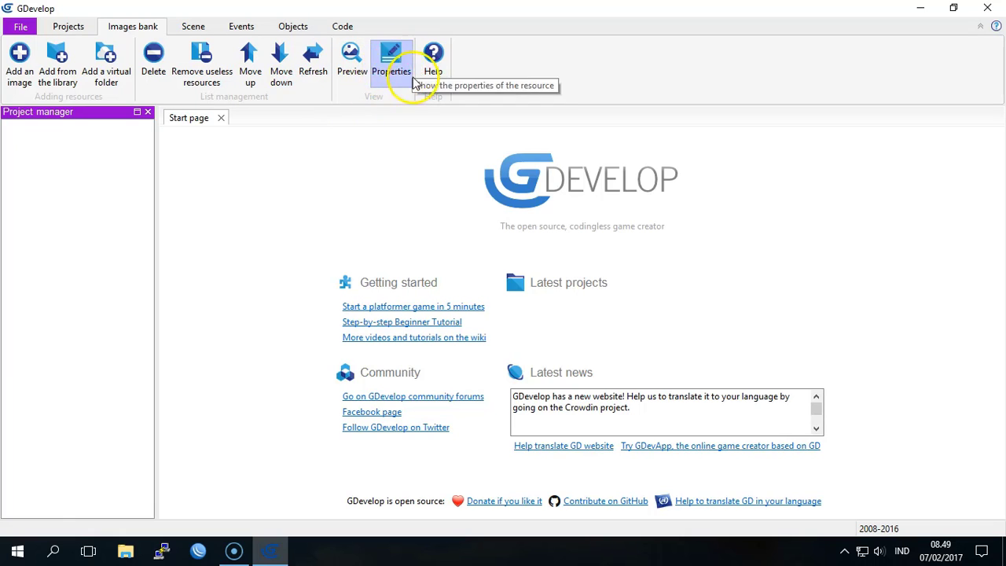
Step: Examine the commands available for scenes, events, objects and code editing
click(203, 27)
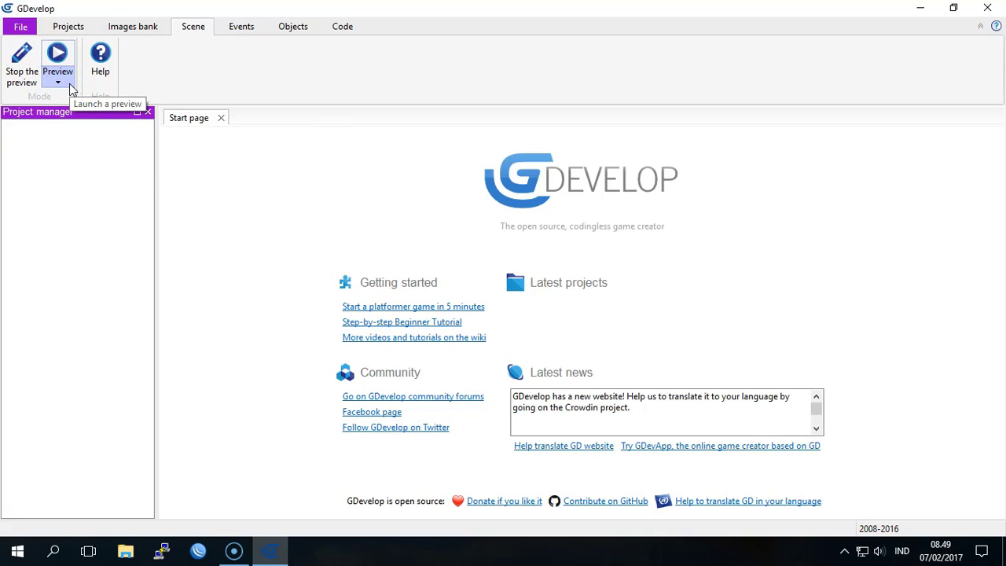
click(244, 28)
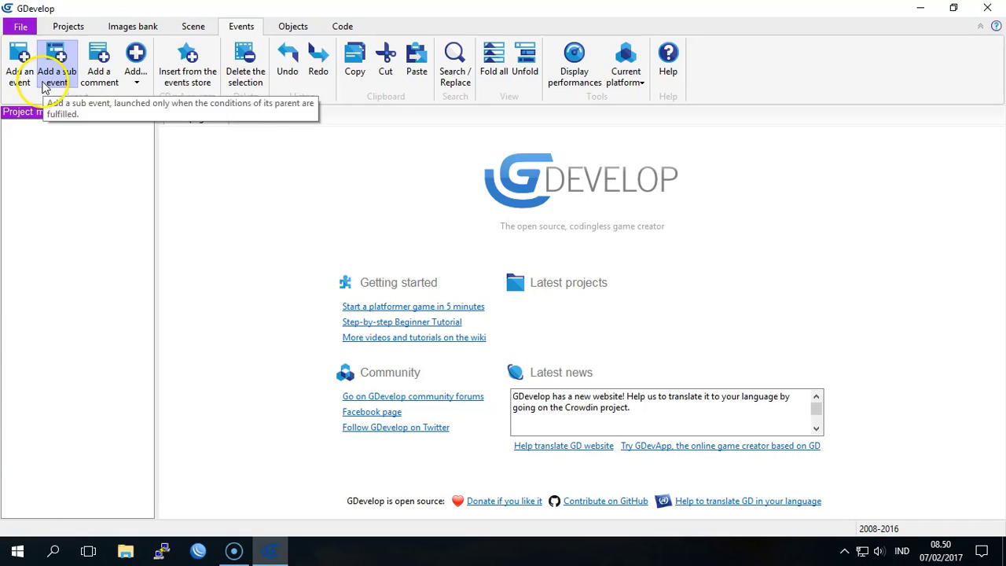
click(24, 74)
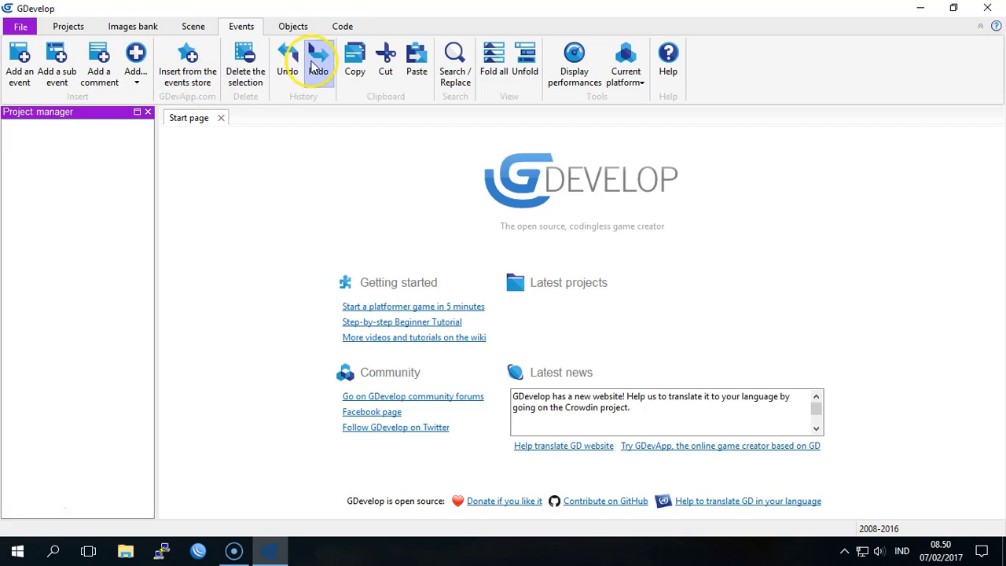
click(255, 85)
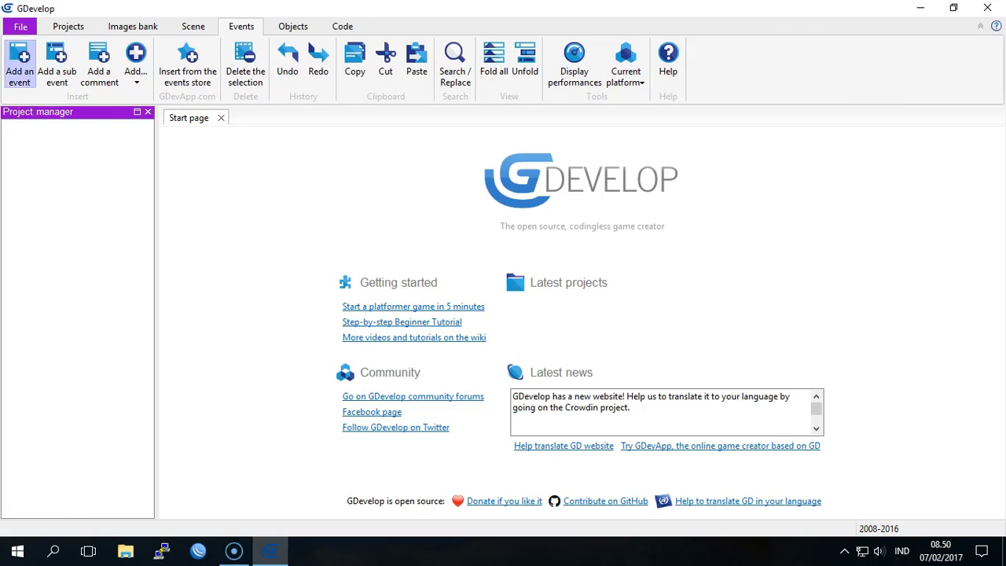
click(291, 26)
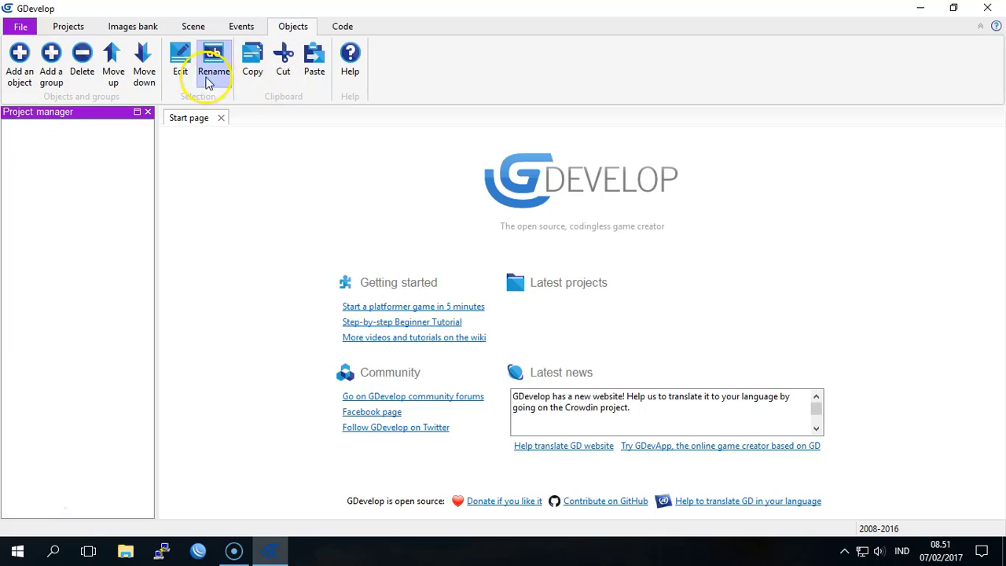
click(133, 81)
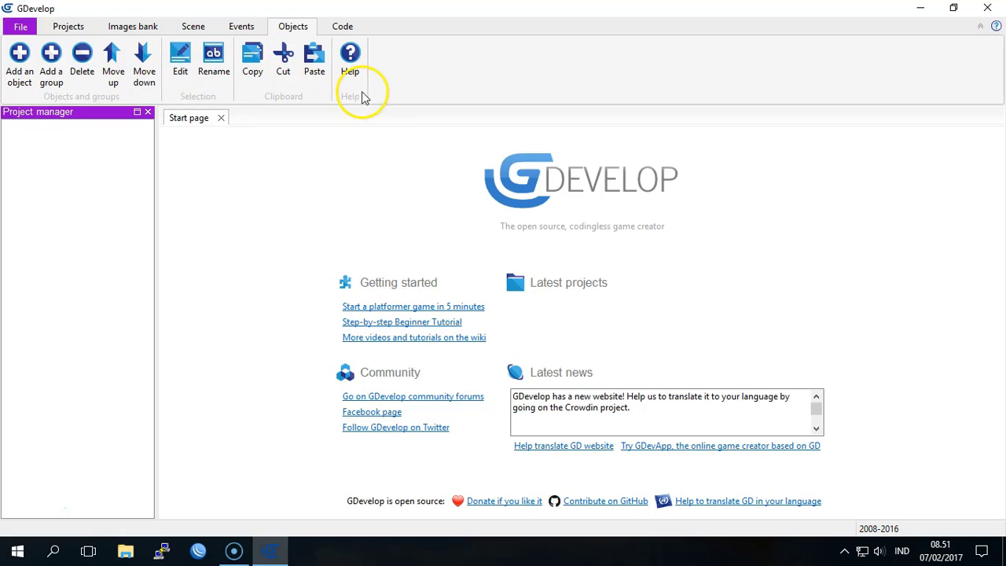
click(343, 26)
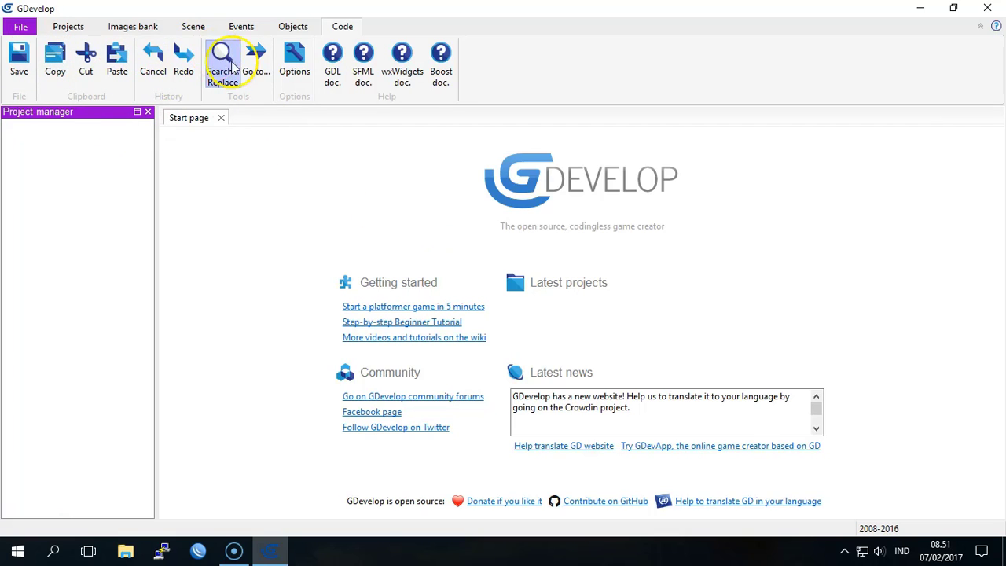
click(387, 219)
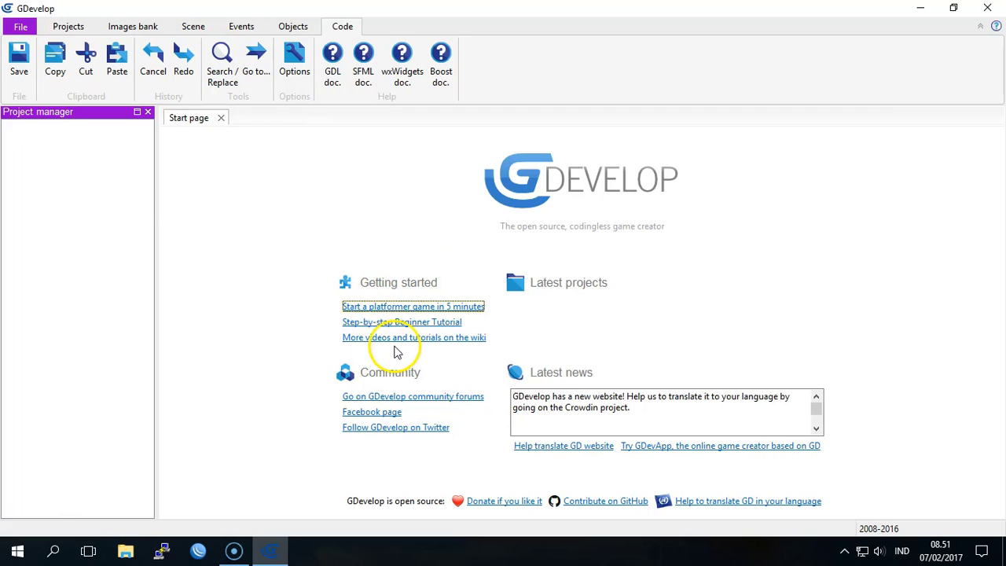
click(23, 30)
click(56, 52)
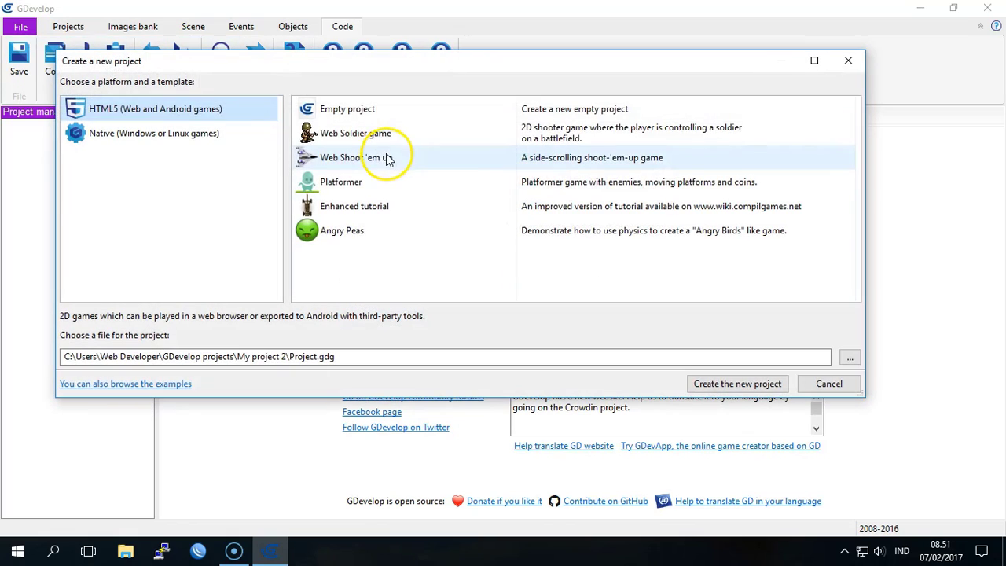
click(829, 384)
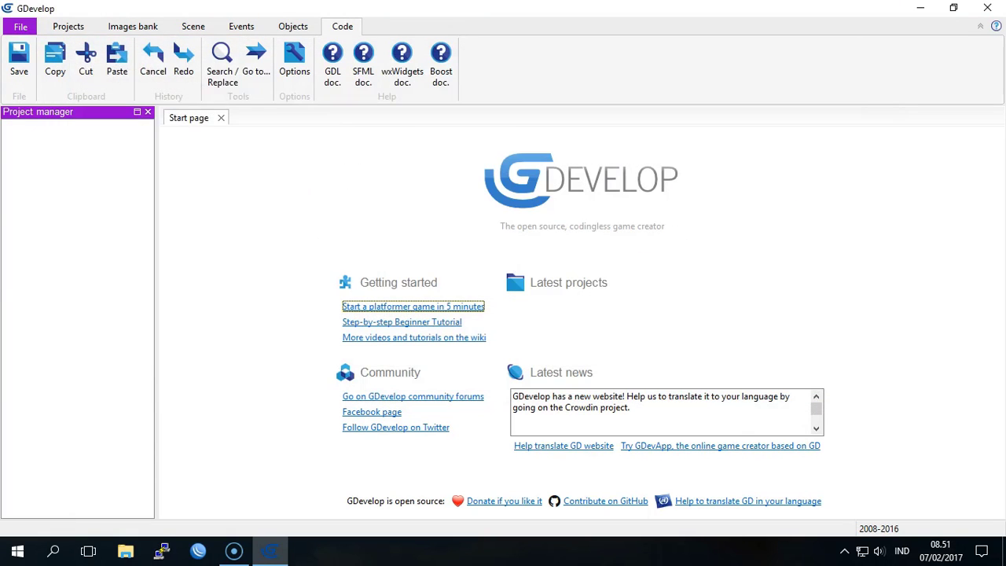
Step: Start a new project for the HTML5 (Web and Android games) platform with the Empty project template
click(21, 27)
click(57, 47)
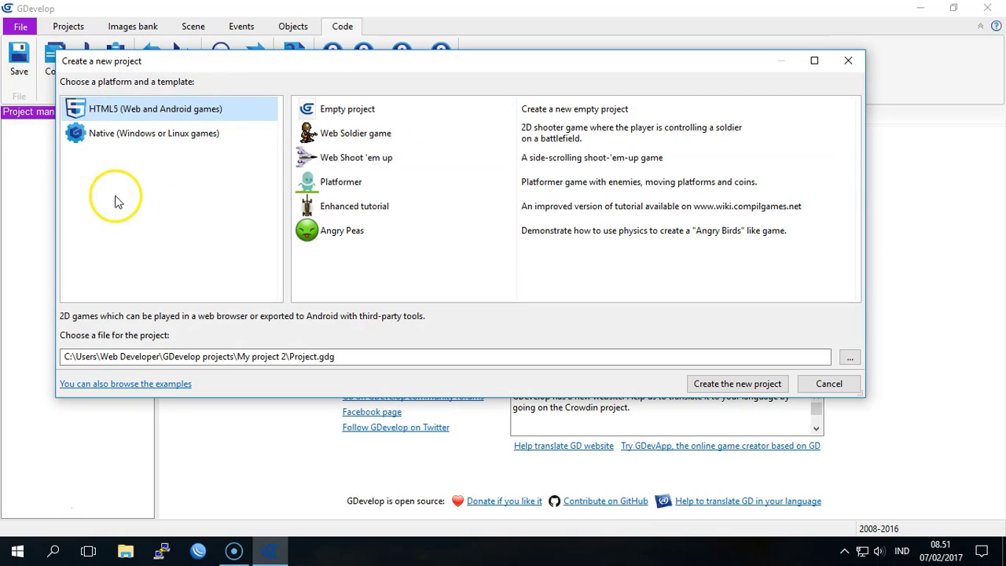
click(127, 140)
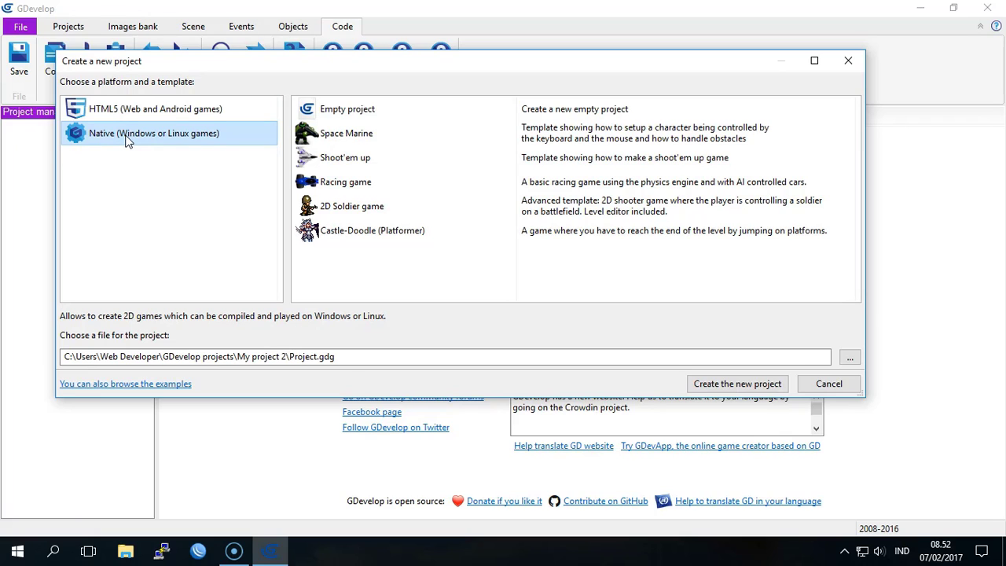
click(142, 113)
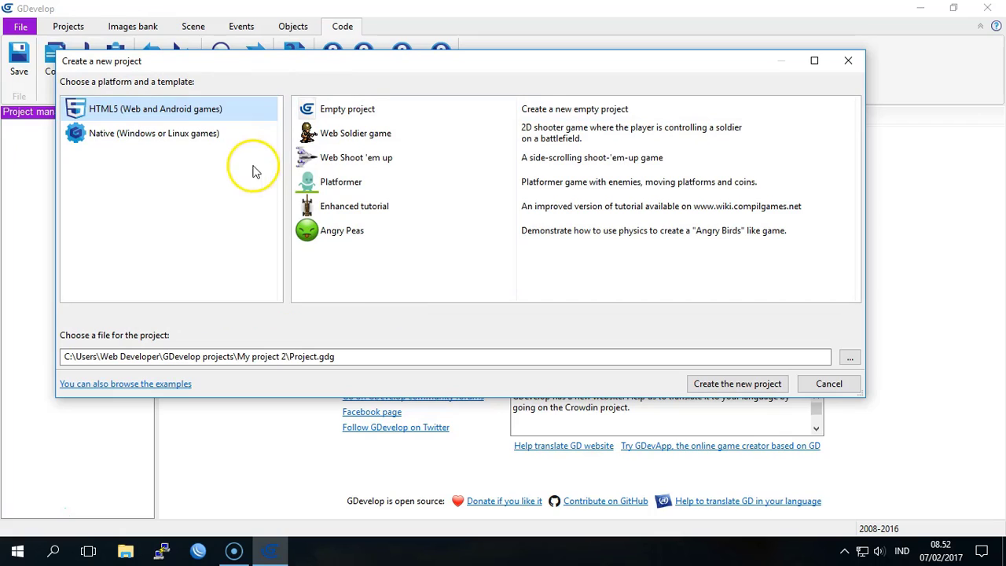
click(225, 109)
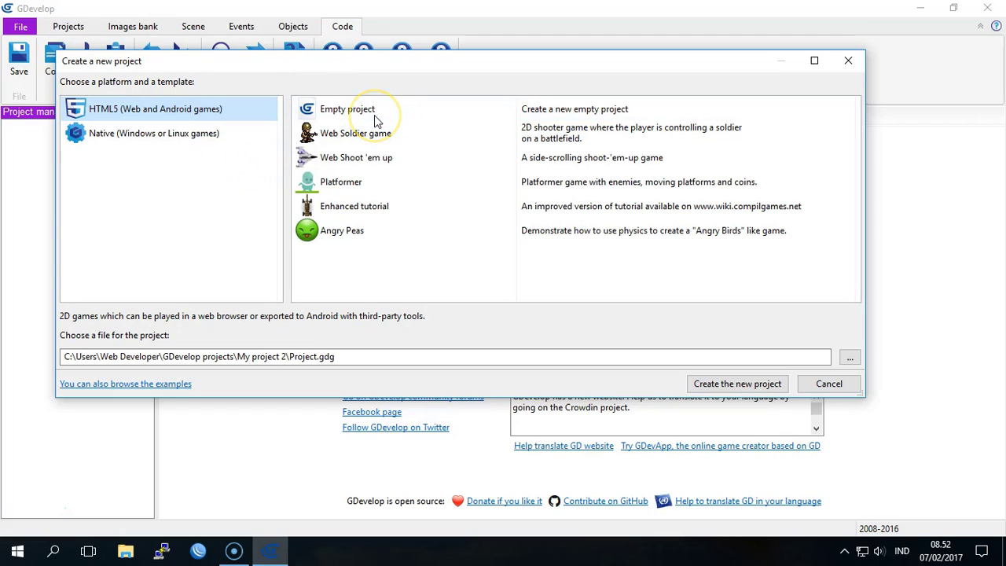
click(359, 109)
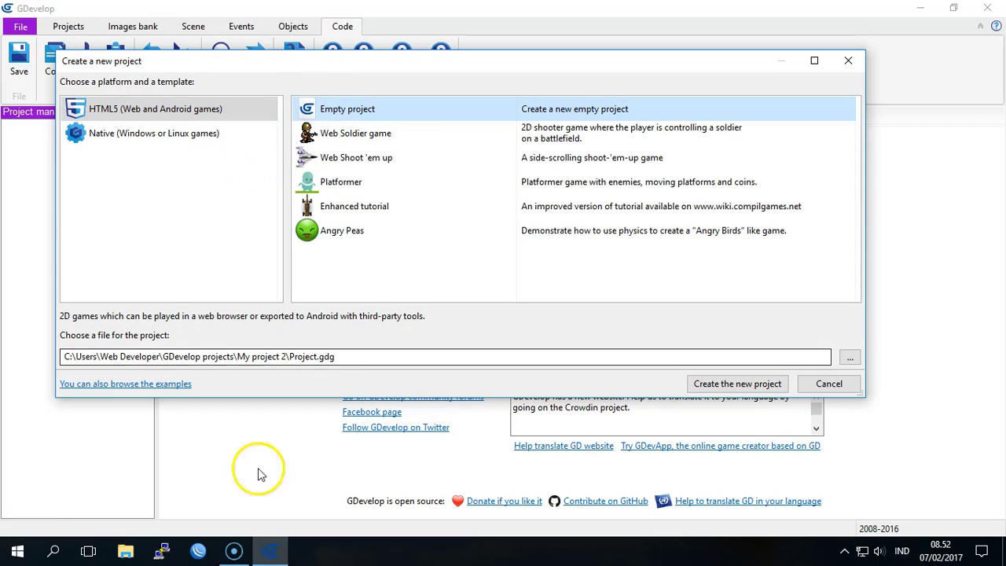
click(151, 110)
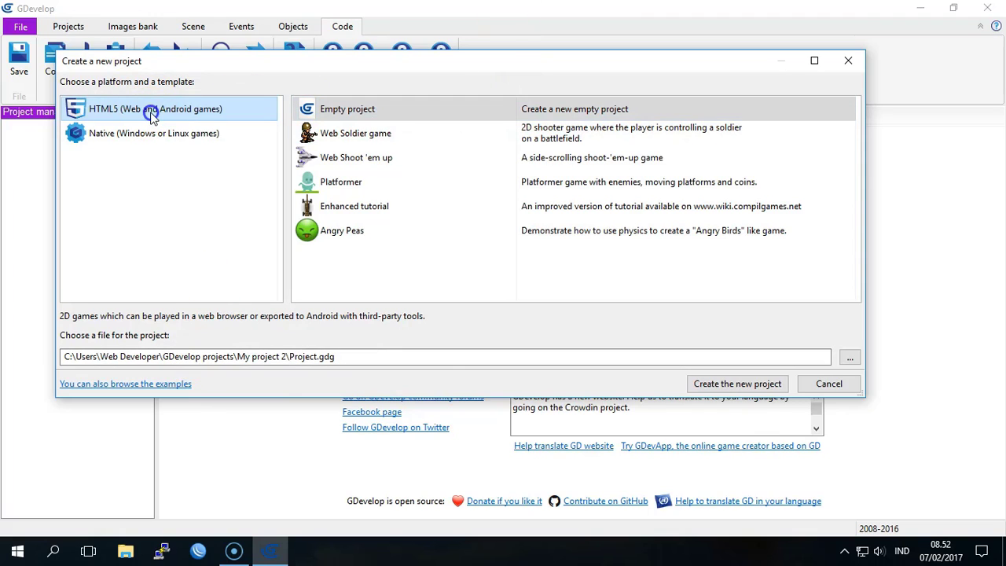
Step: Name the new project's file Lat1.gdg, keeping the suggested folder, and create the project
click(289, 355)
double_click(290, 356)
drag(402, 353, 32, 334)
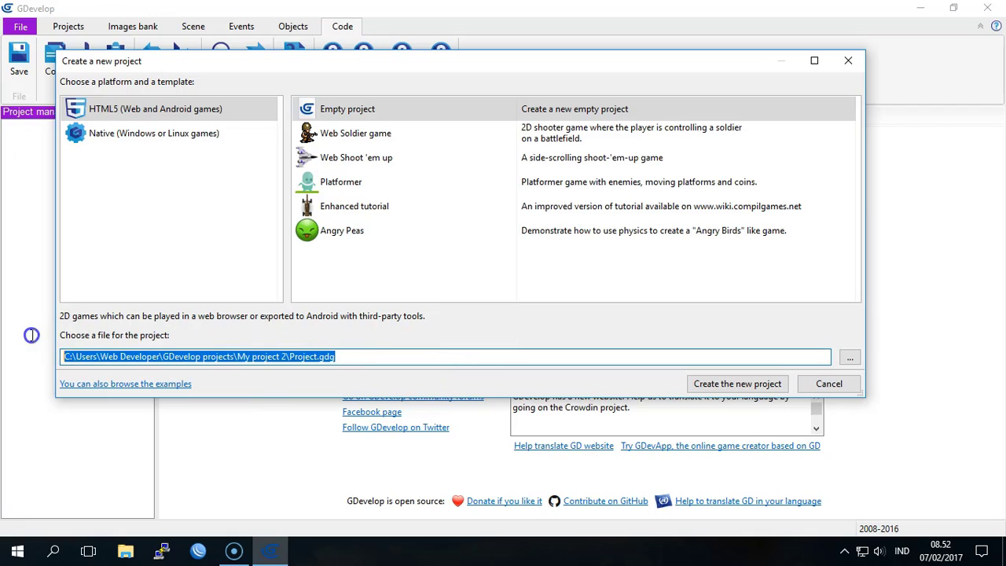
click(286, 359)
drag(430, 359, 49, 356)
click(122, 357)
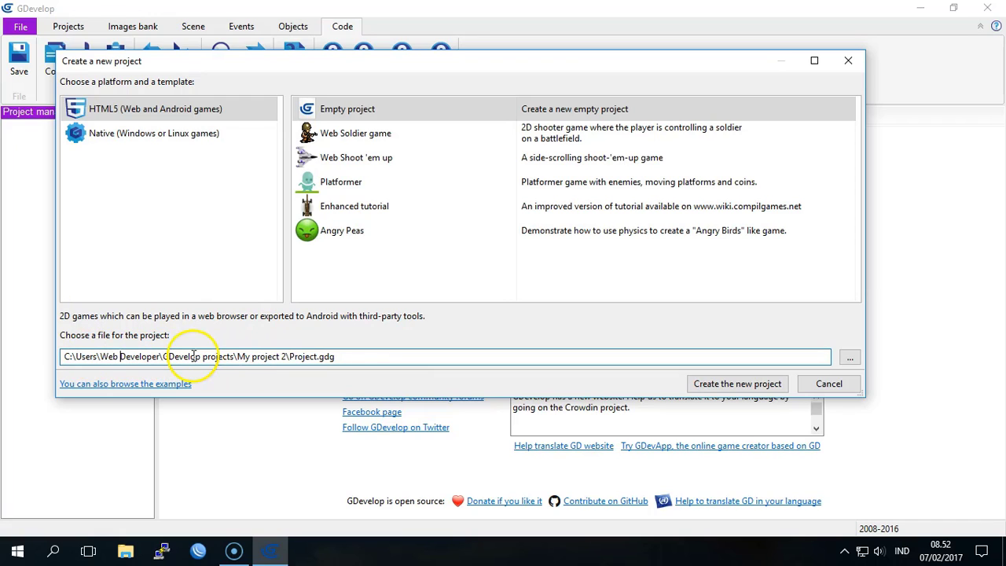
drag(163, 357, 230, 362)
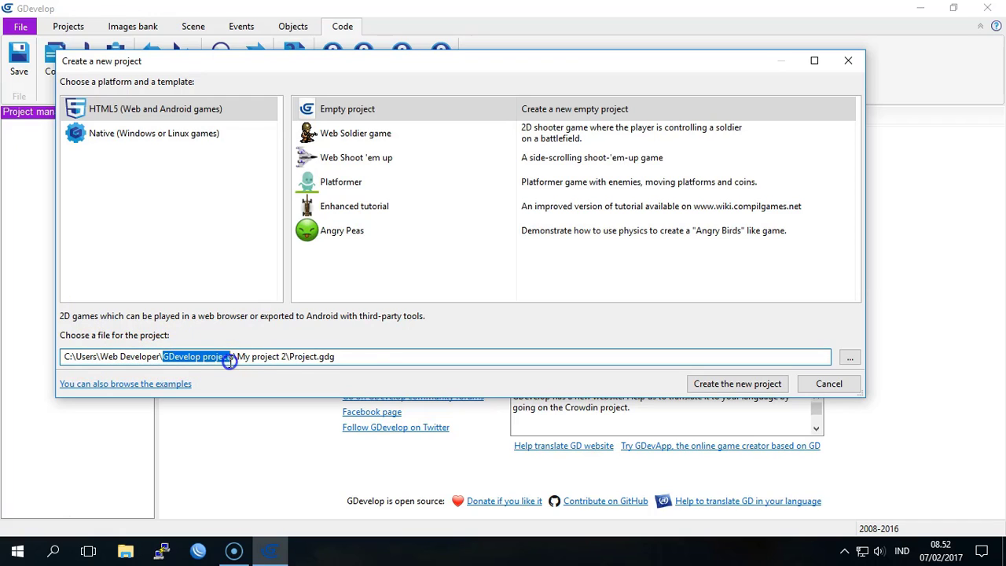
double_click(268, 358)
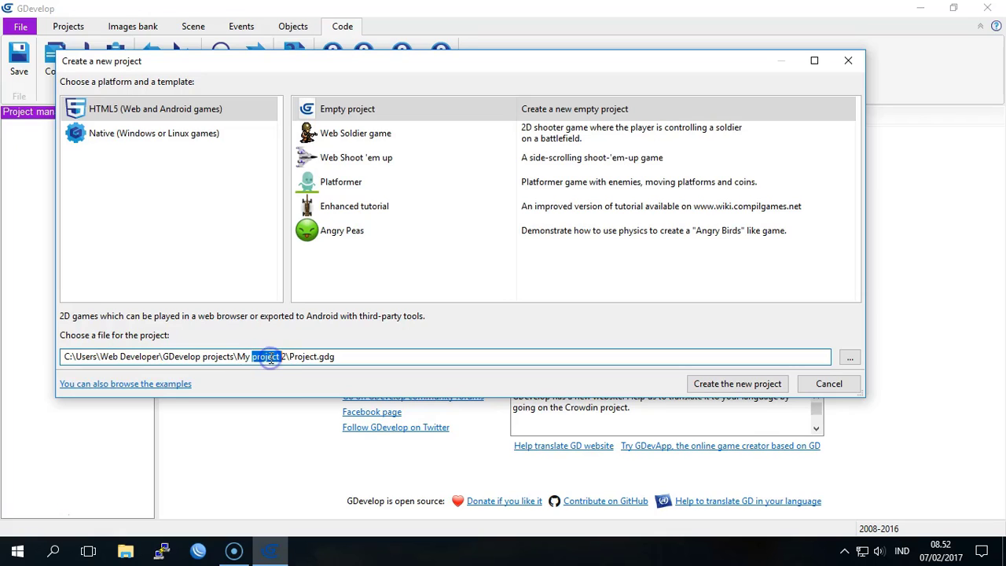
double_click(305, 357)
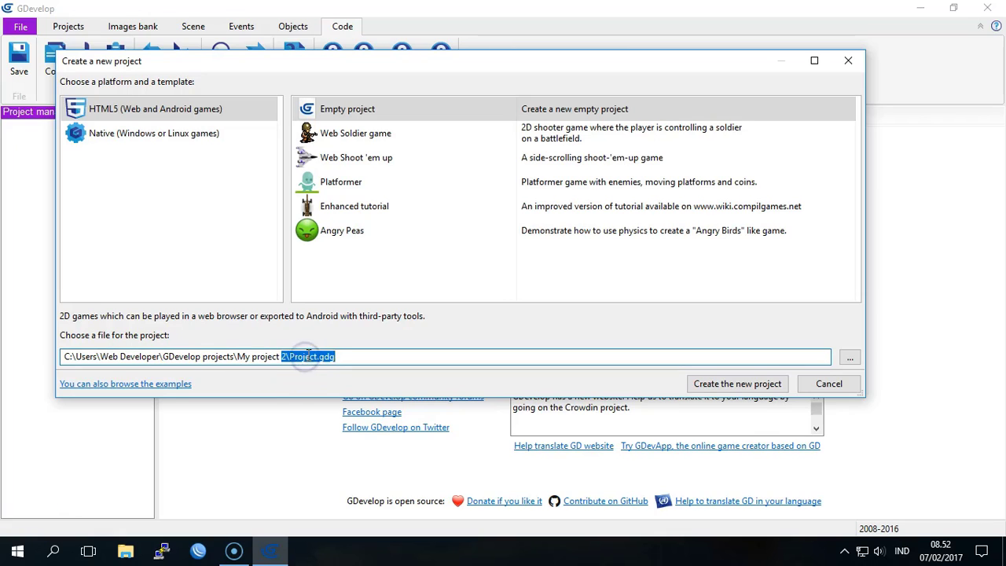
click(299, 356)
drag(293, 357, 317, 357)
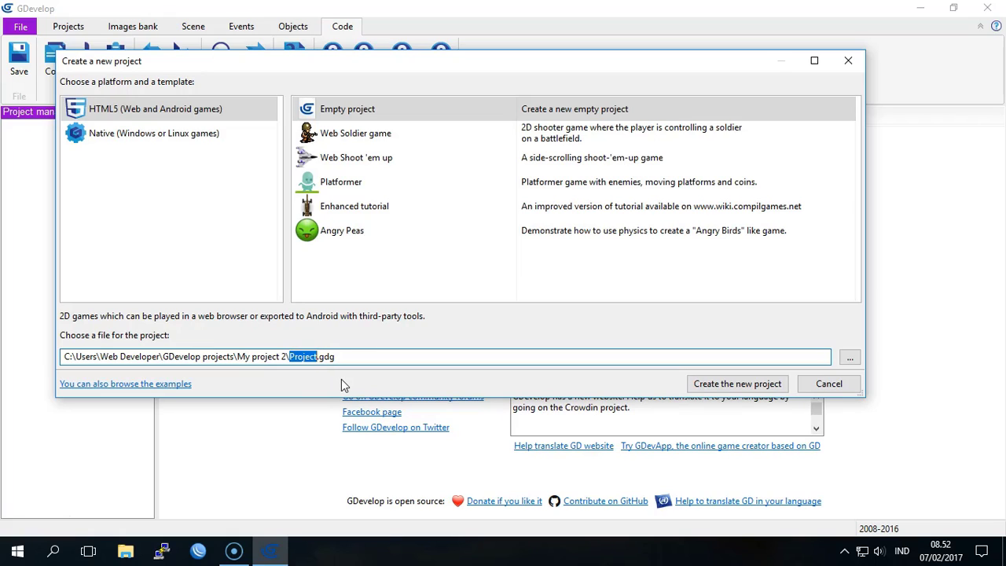
text(Lat1)
click(737, 383)
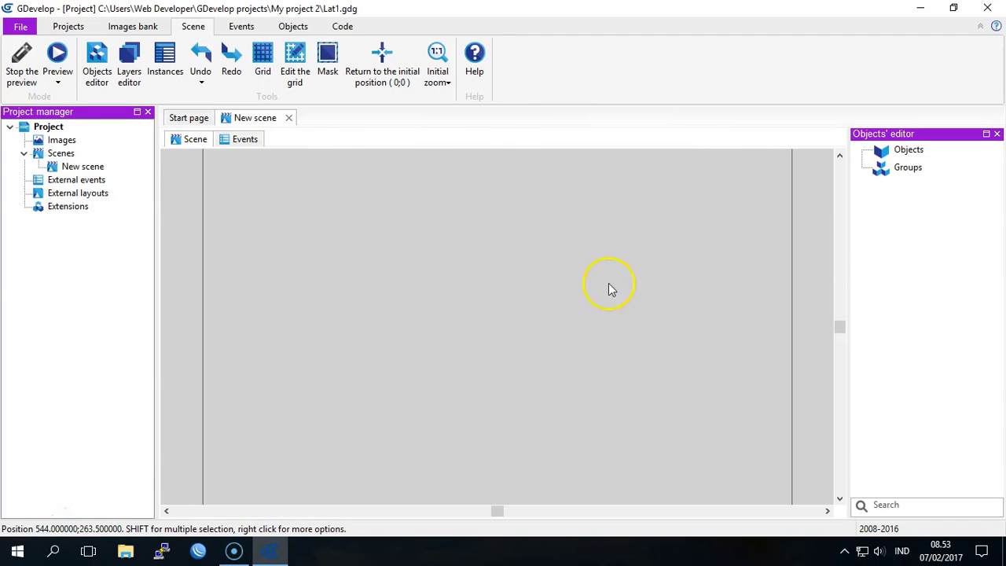
Step: Look over the new scene's layout view, its events view and the scene's object list
click(196, 139)
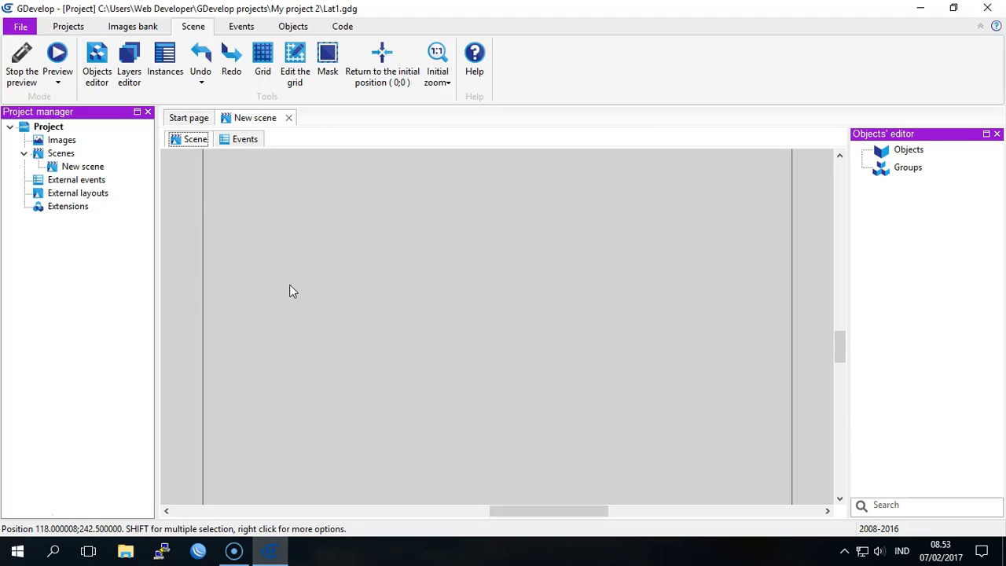
click(229, 140)
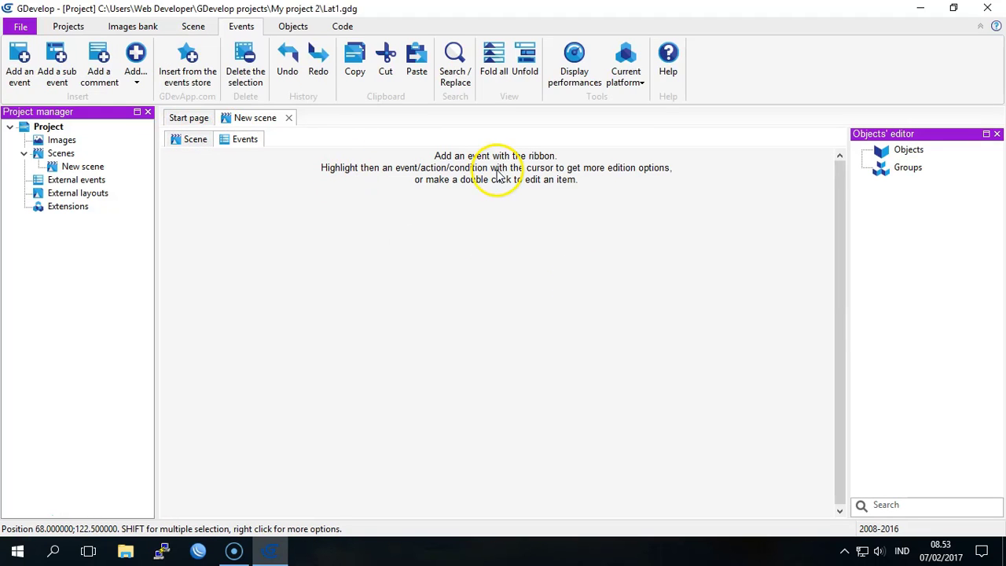
click(346, 182)
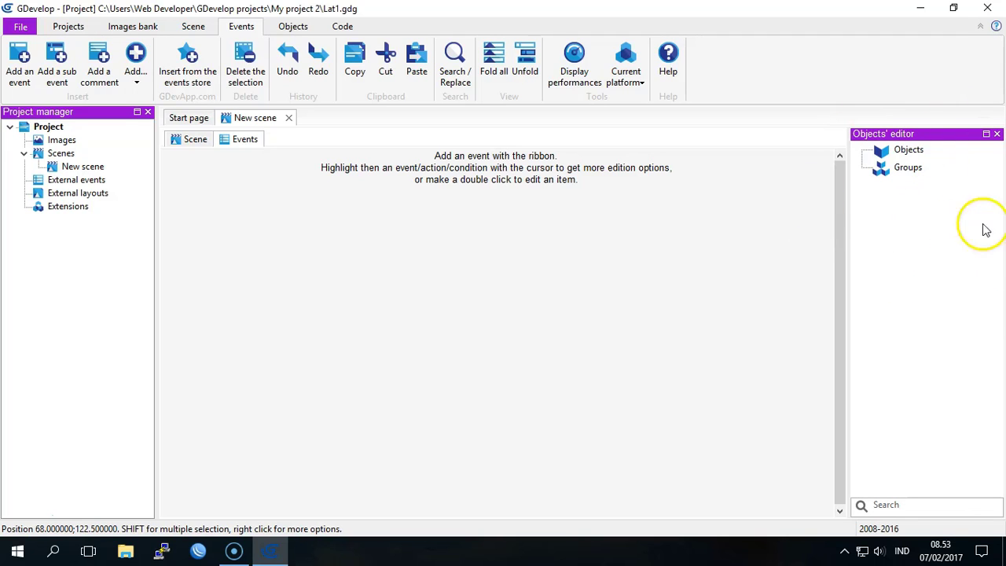
click(909, 151)
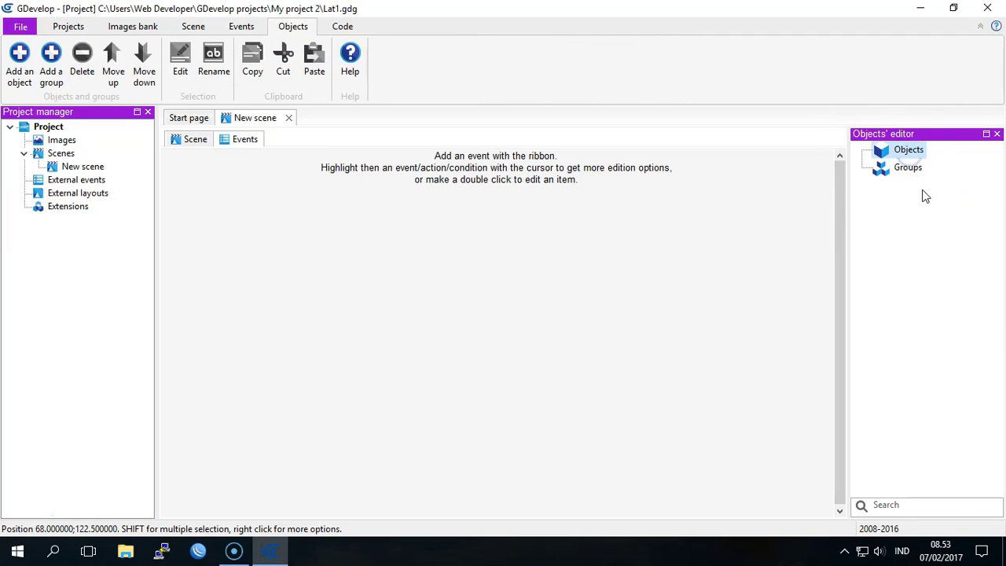